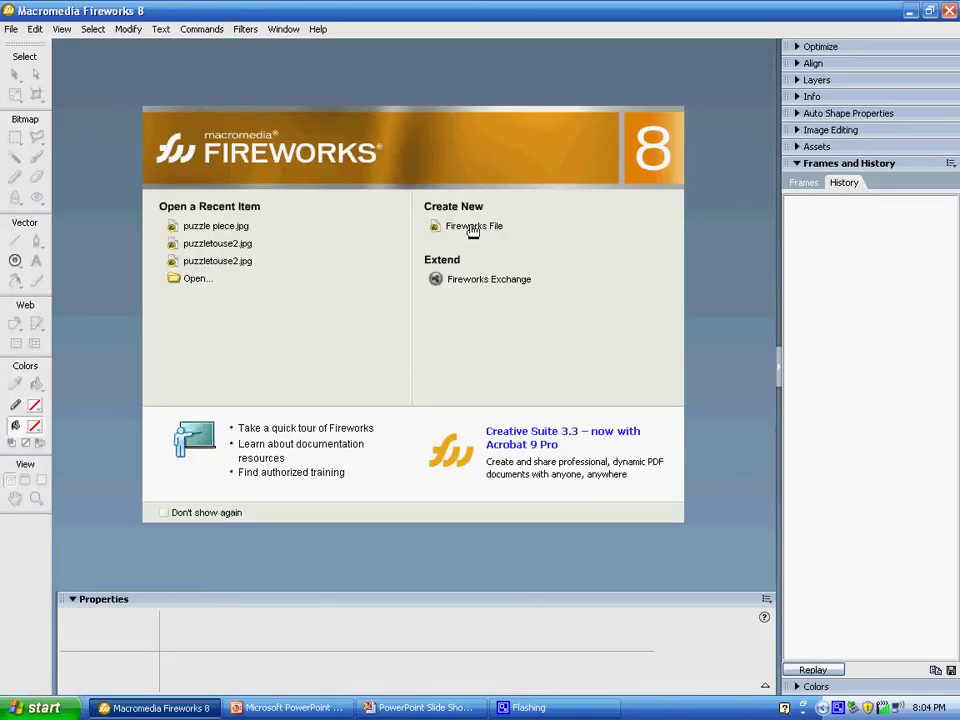
Create a 500×500 white Fireworks document and insert a new button symbol.
click(473, 227)
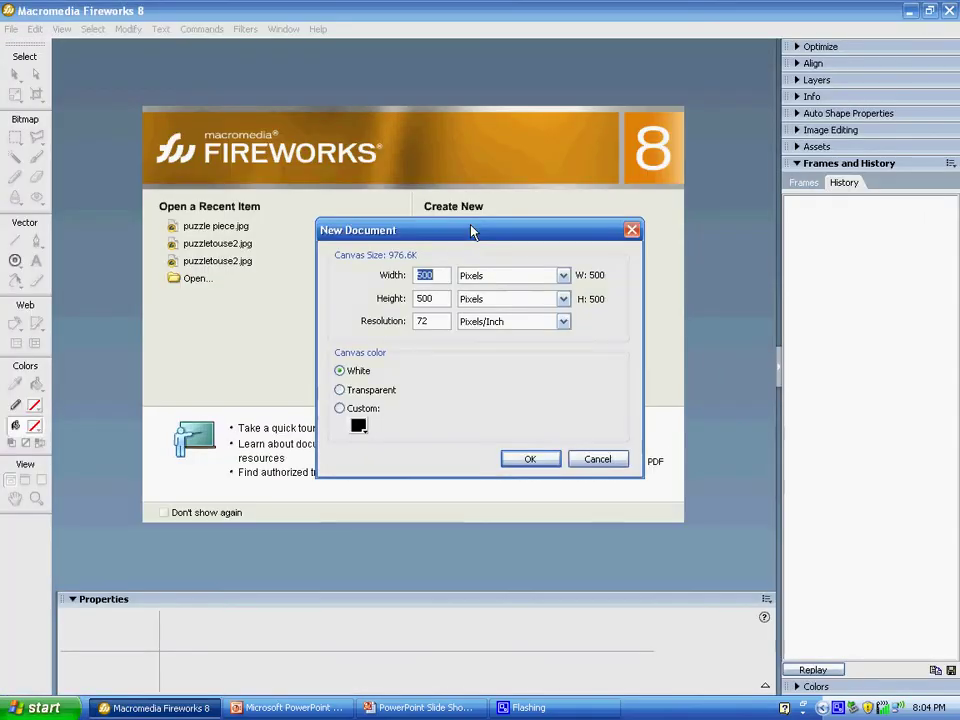
click(526, 466)
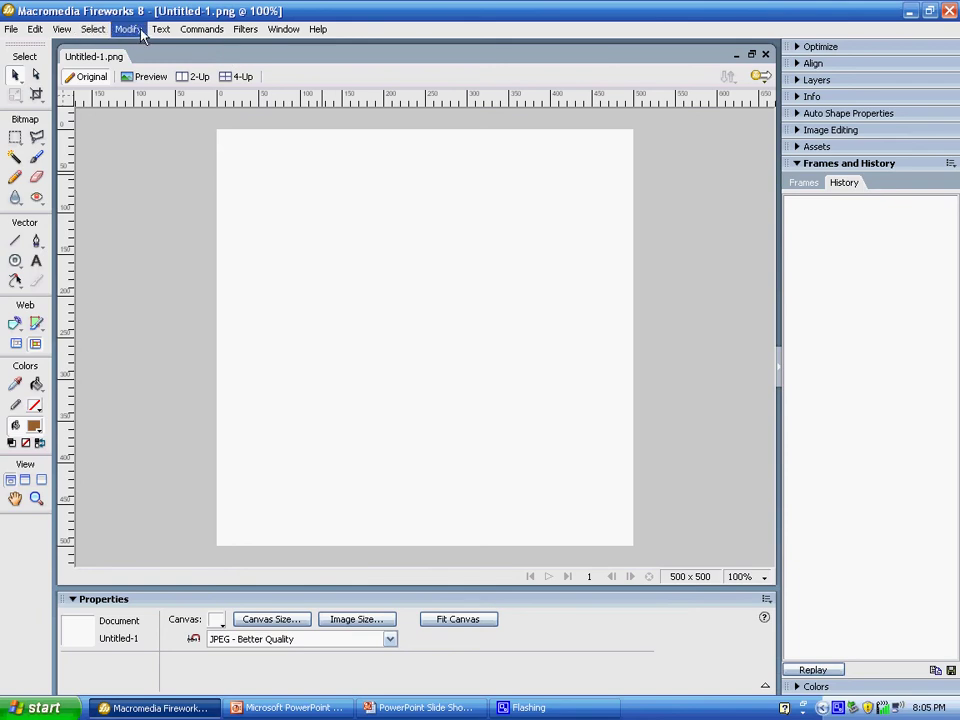
click(37, 30)
mouse_move(45, 84)
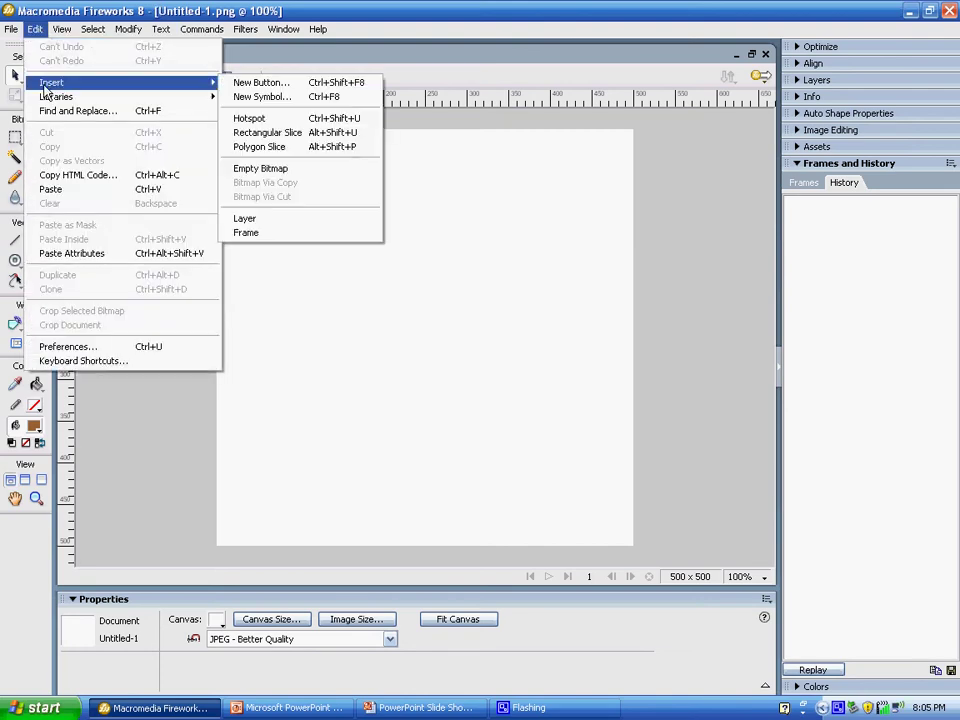
click(247, 88)
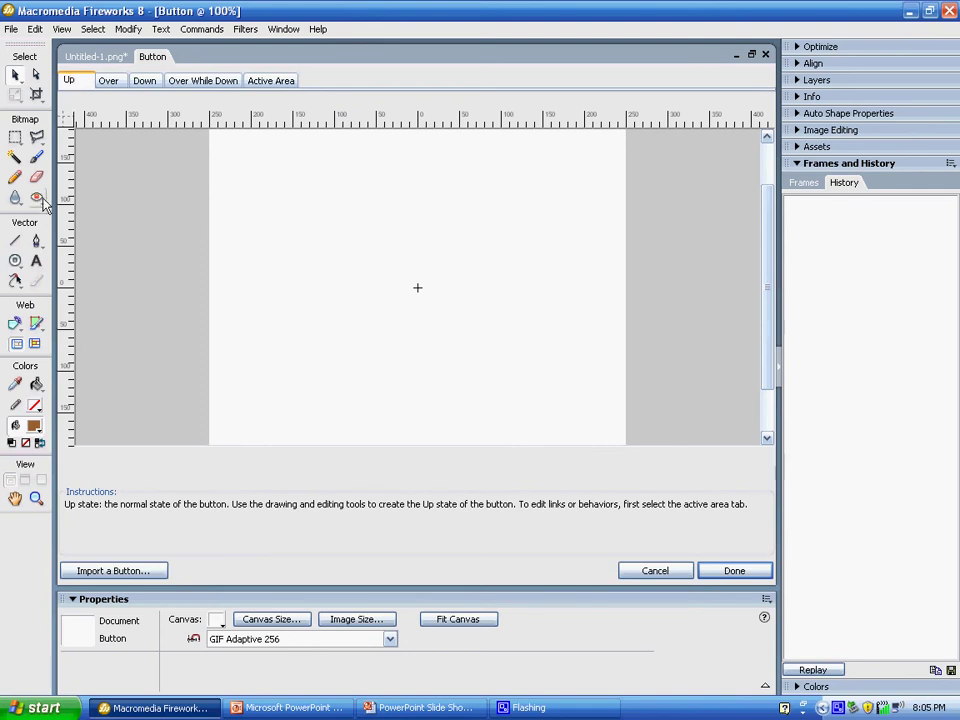
Draw a 302 × 78 rectangle in the Up state and fill it black (#000000).
click(16, 262)
click(16, 262)
click(45, 277)
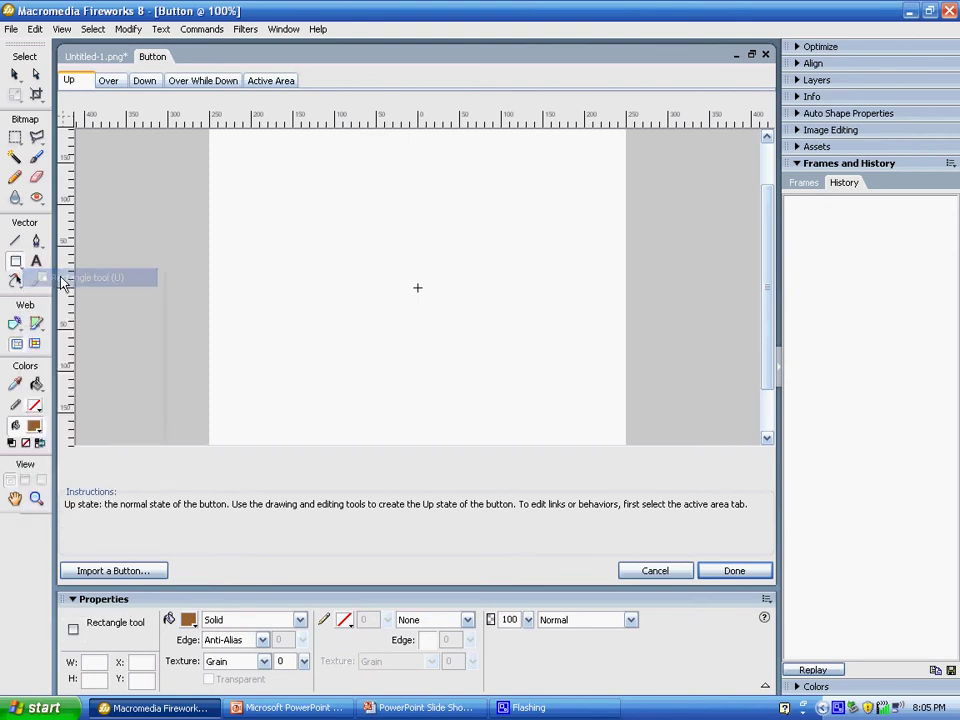
drag(316, 266, 568, 328)
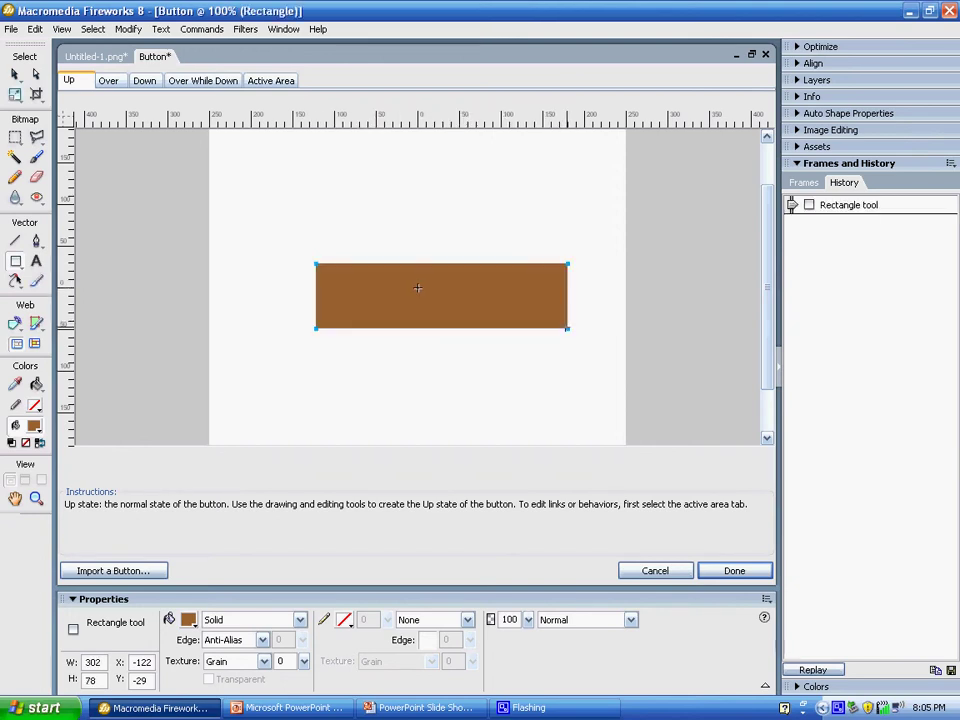
click(188, 621)
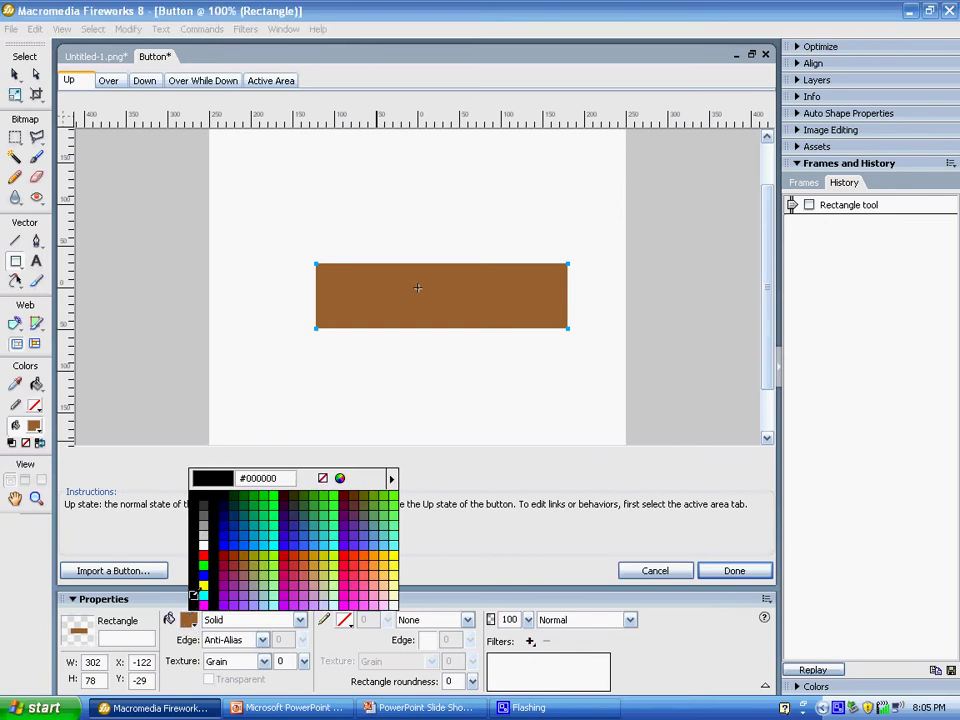
click(213, 535)
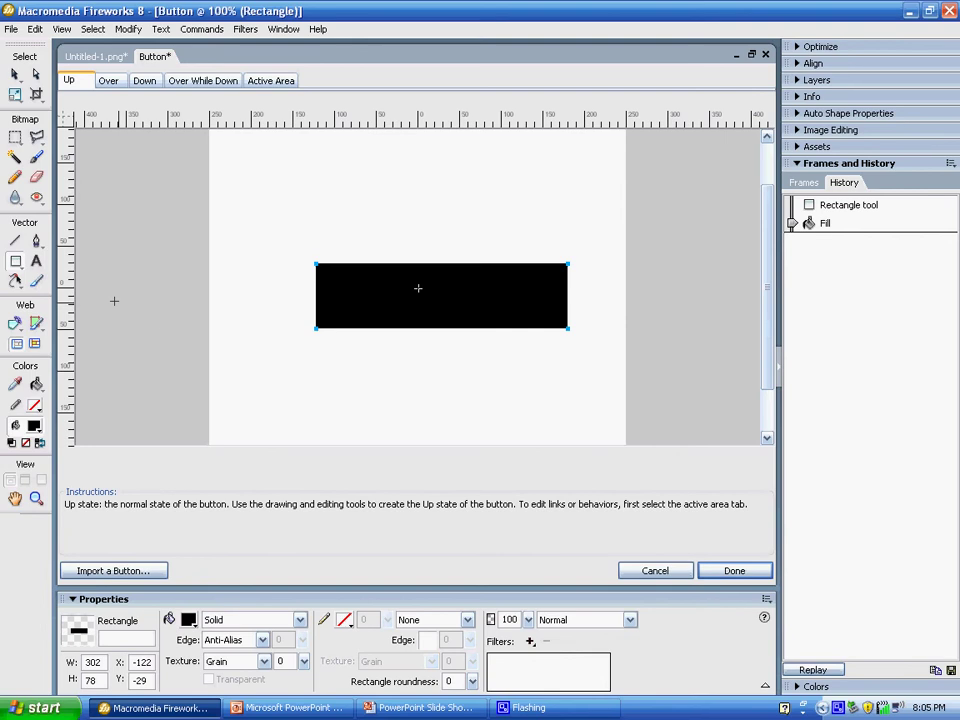
click(36, 261)
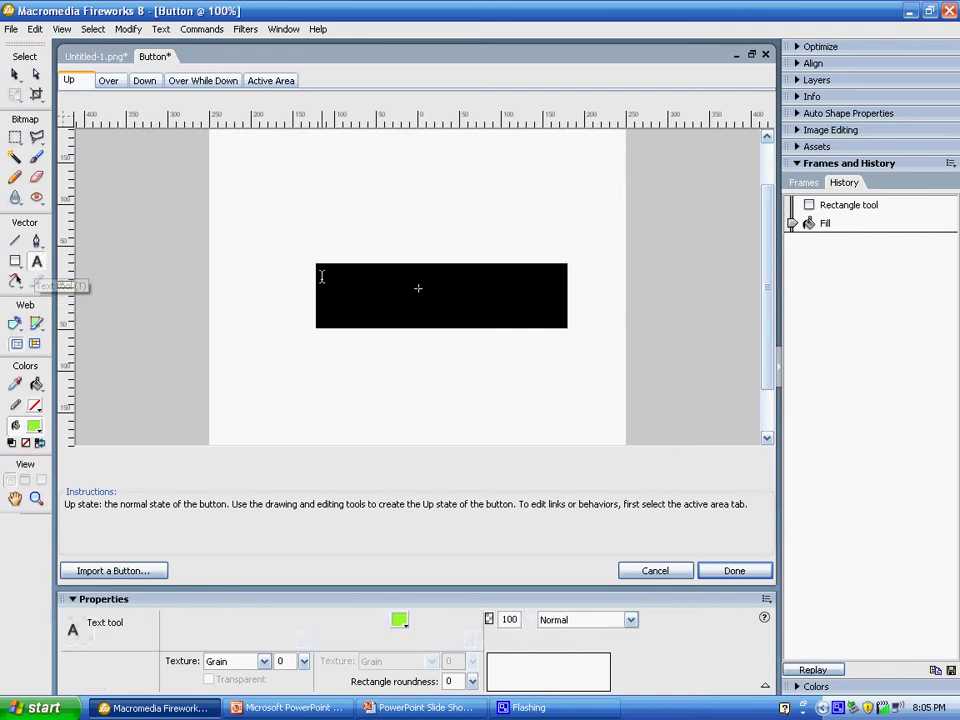
Add white, bold, centre-aligned 'Click Here' text over the black rectangle, nudged slightly down.
drag(328, 270, 562, 321)
click(400, 620)
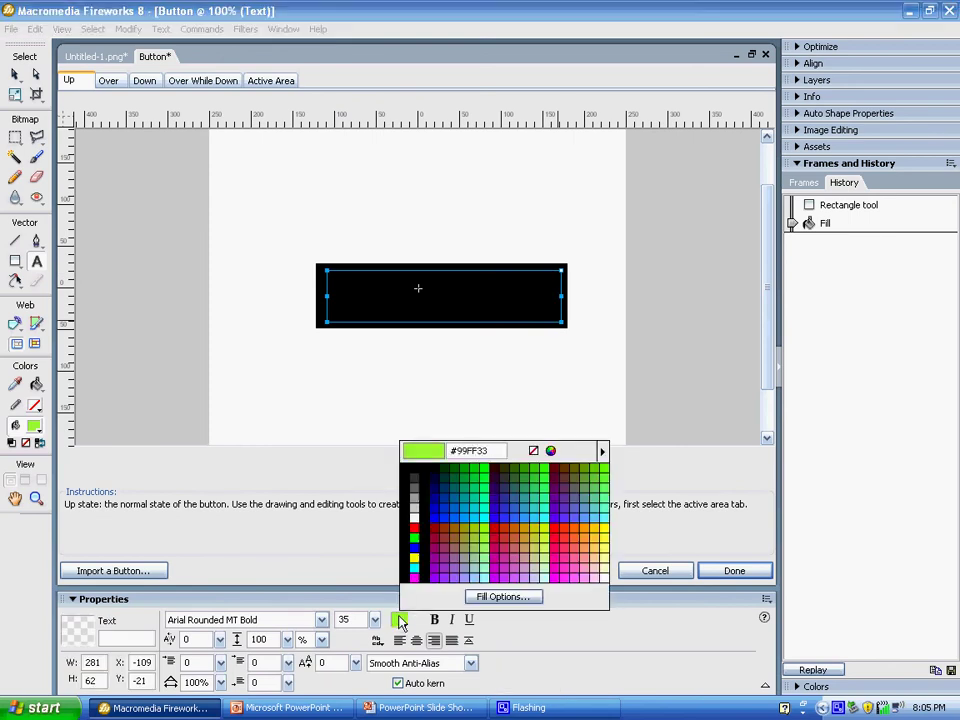
click(415, 528)
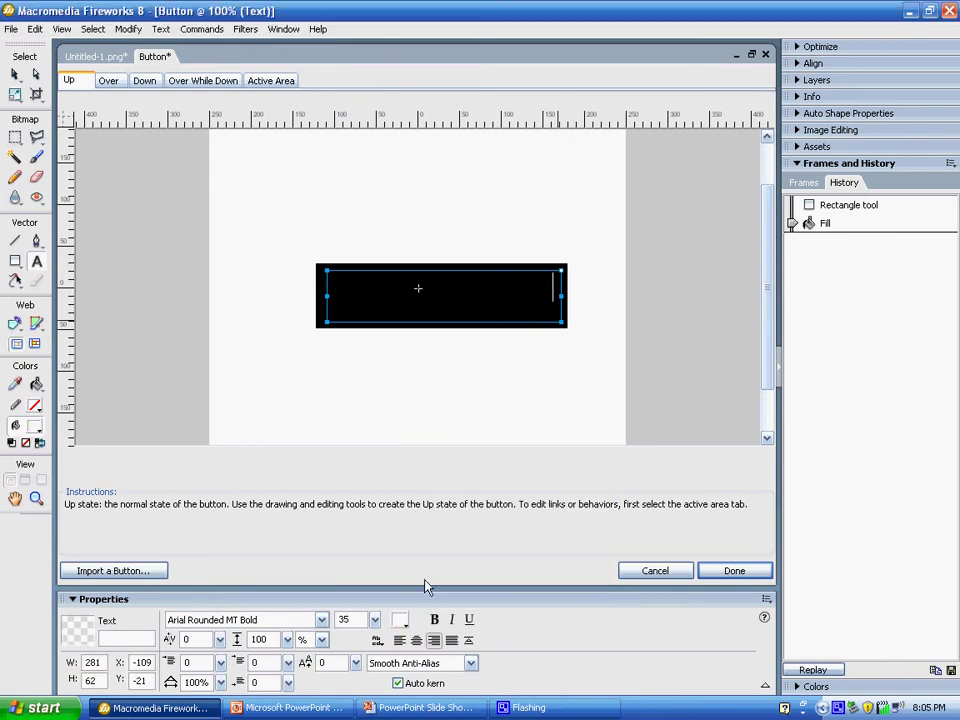
click(434, 619)
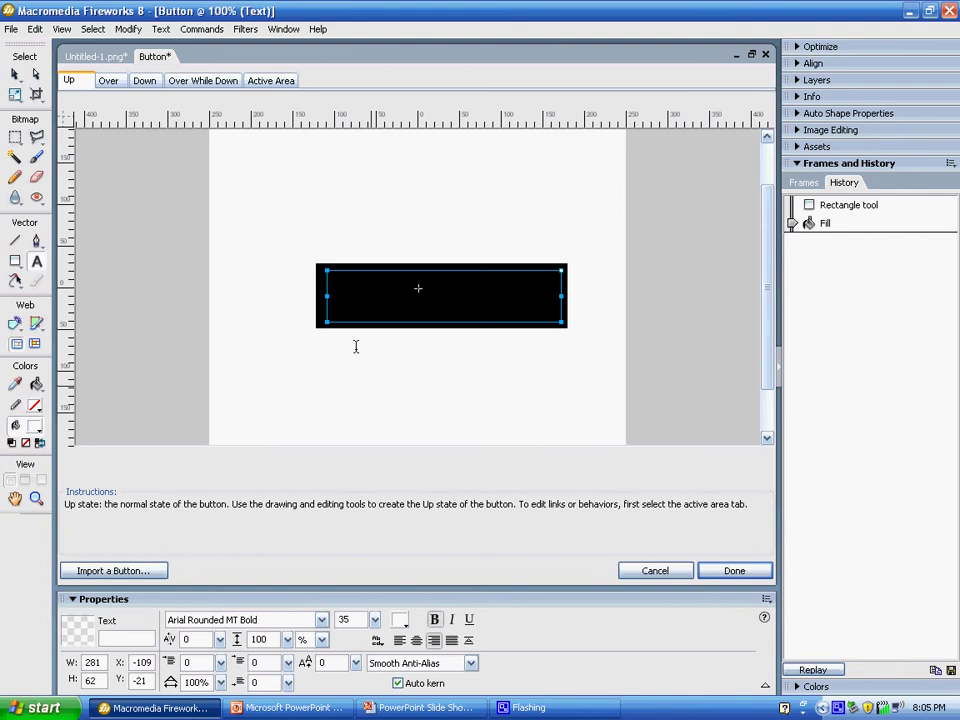
text(Click Here)
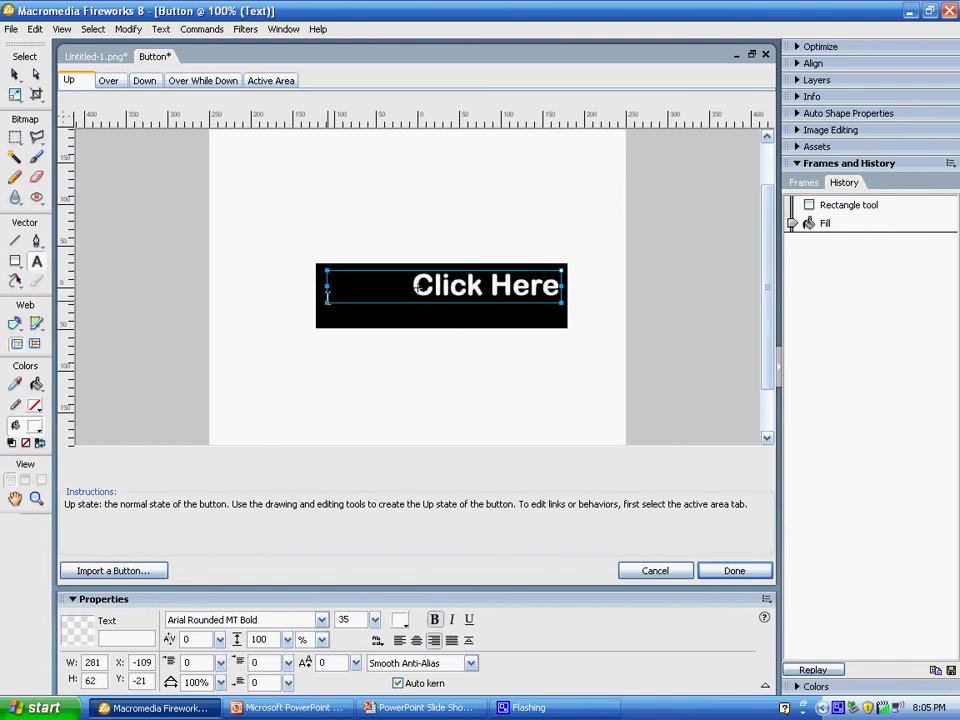
click(416, 641)
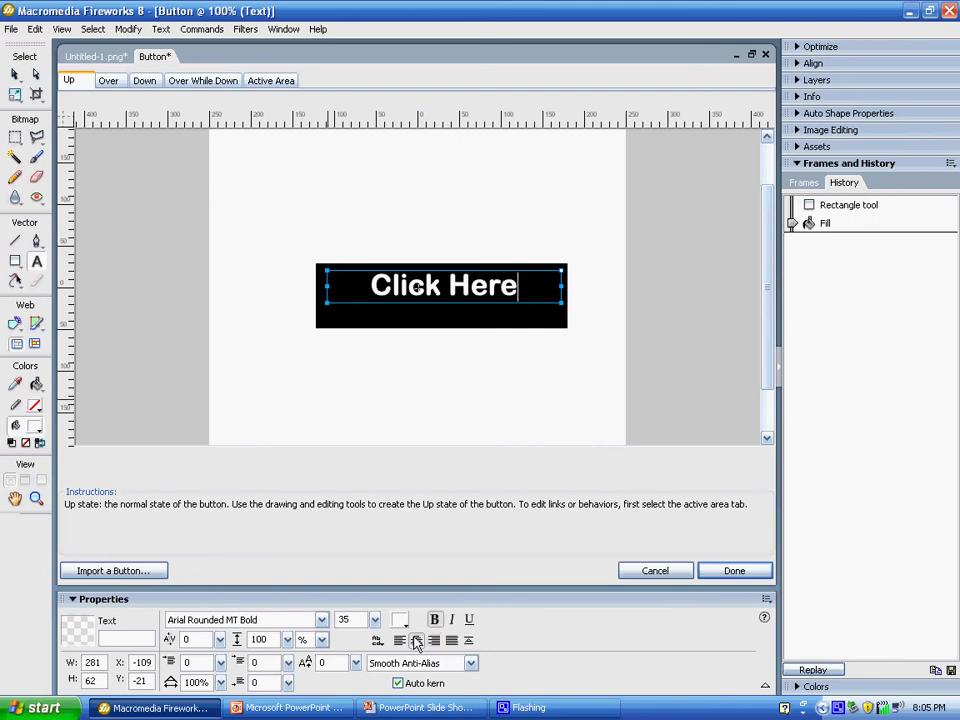
click(14, 75)
drag(415, 292, 415, 297)
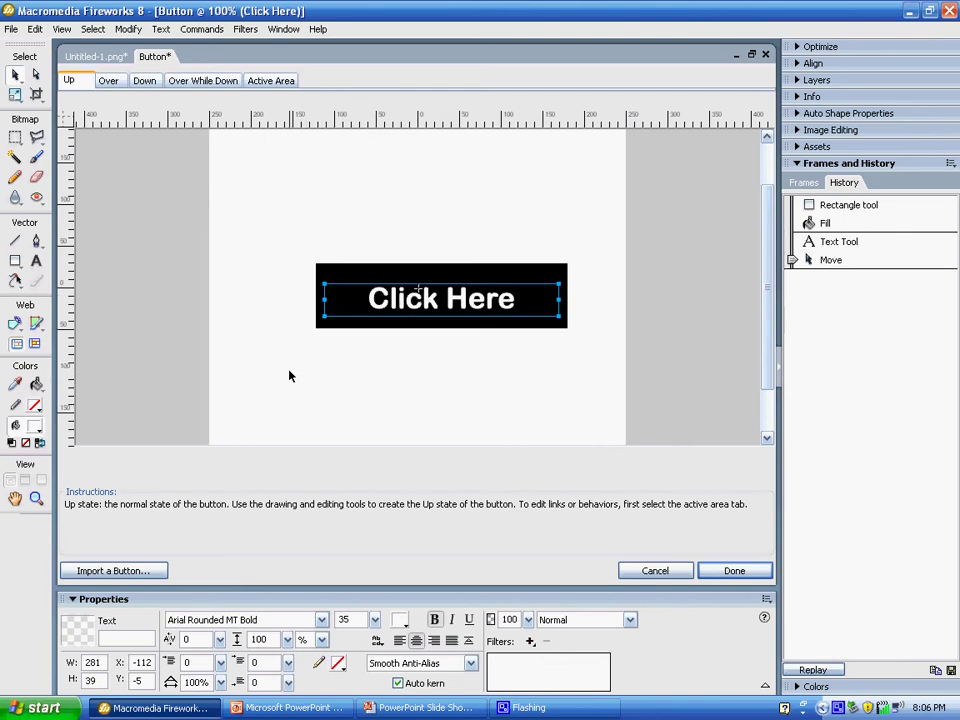
Copy the Up graphic into the Over state and refill its rectangle dark blue #000099.
click(117, 84)
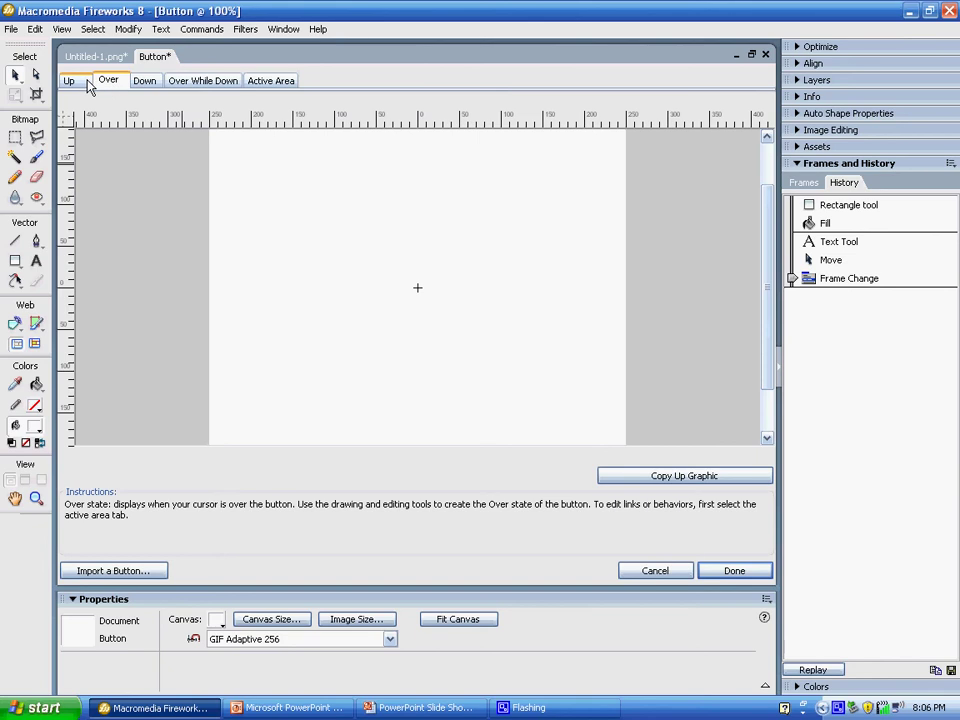
click(88, 83)
click(107, 84)
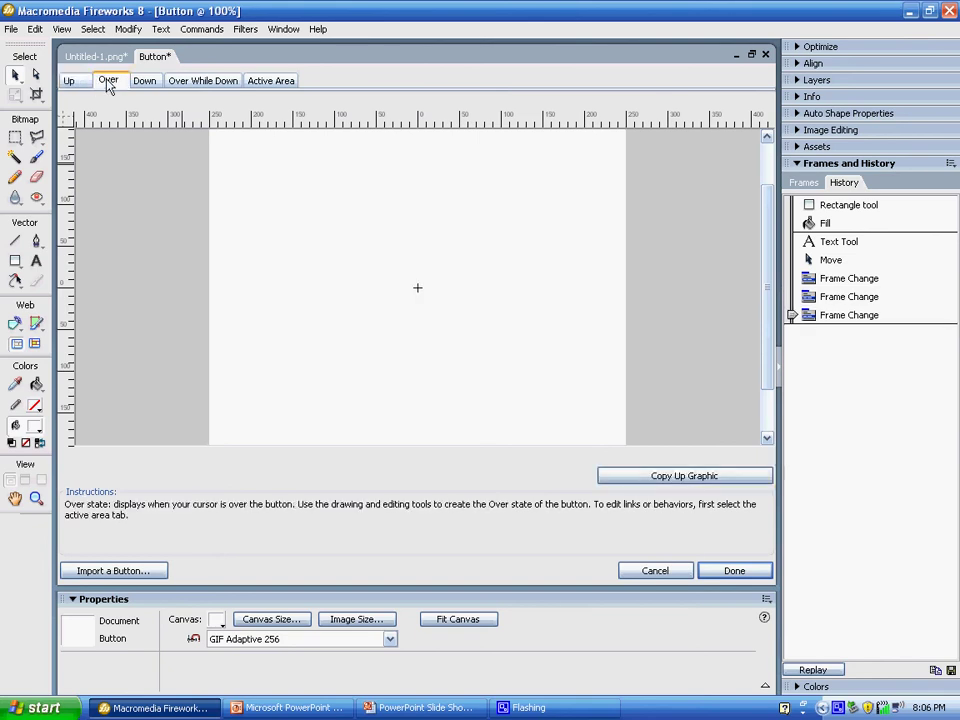
click(645, 478)
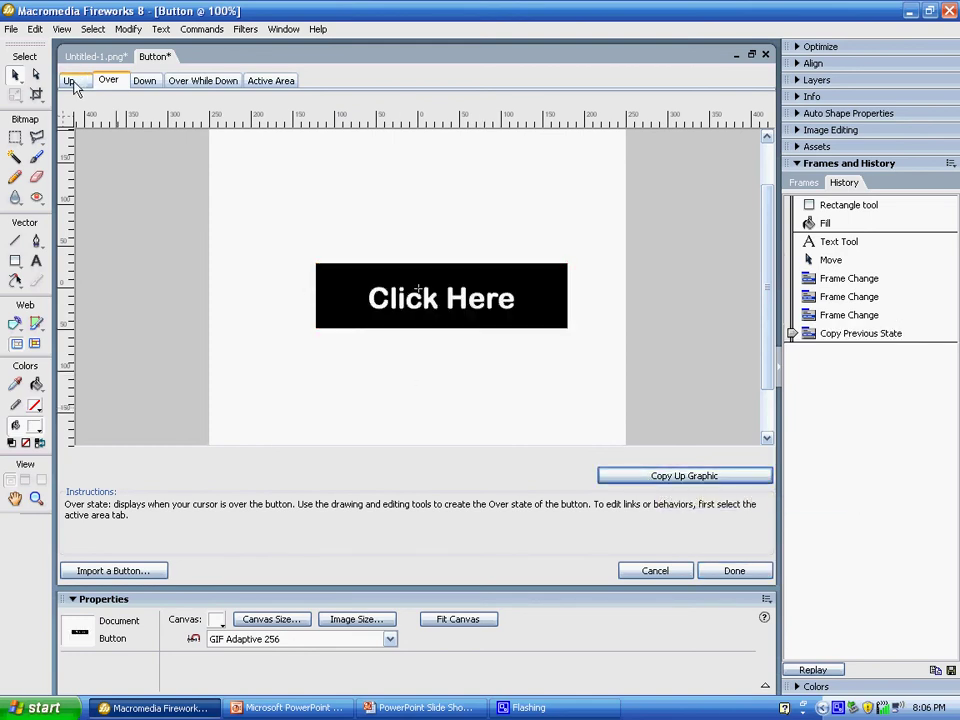
click(338, 284)
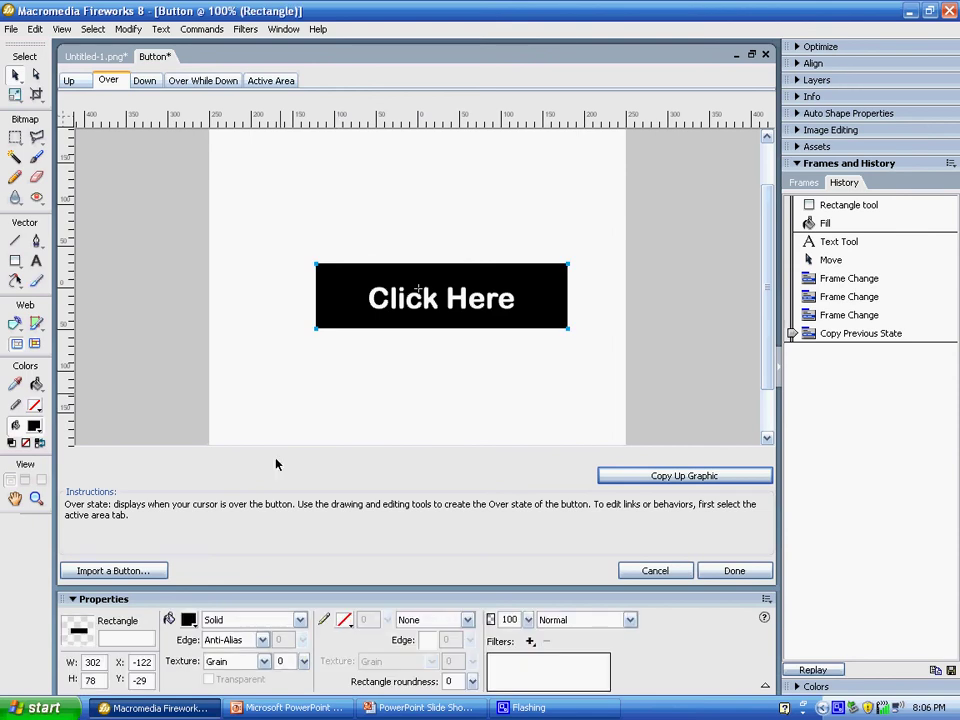
click(188, 620)
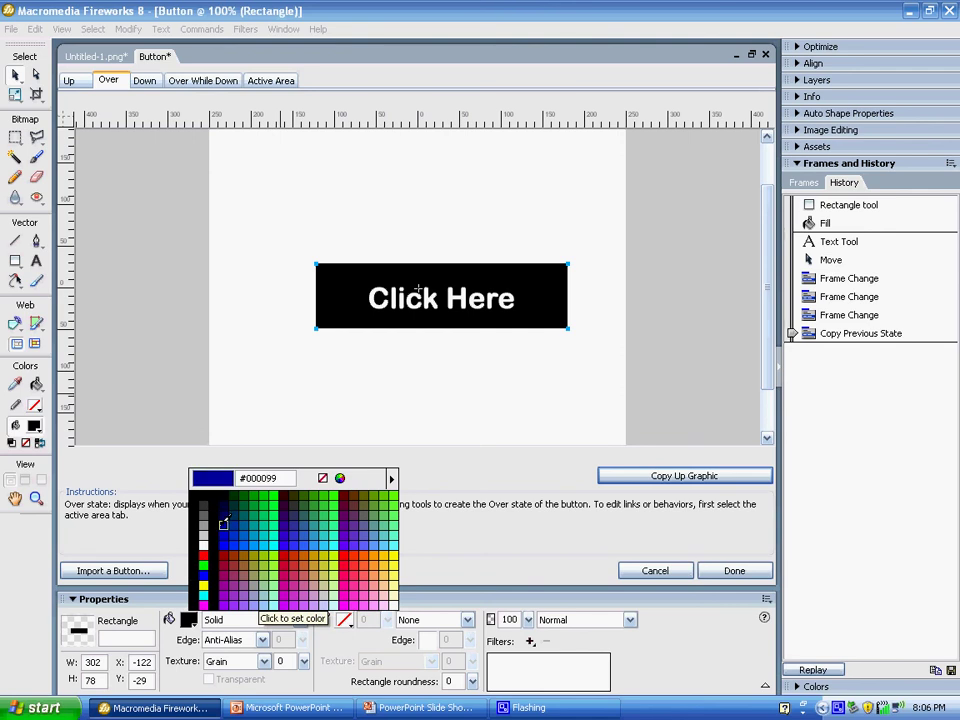
click(223, 522)
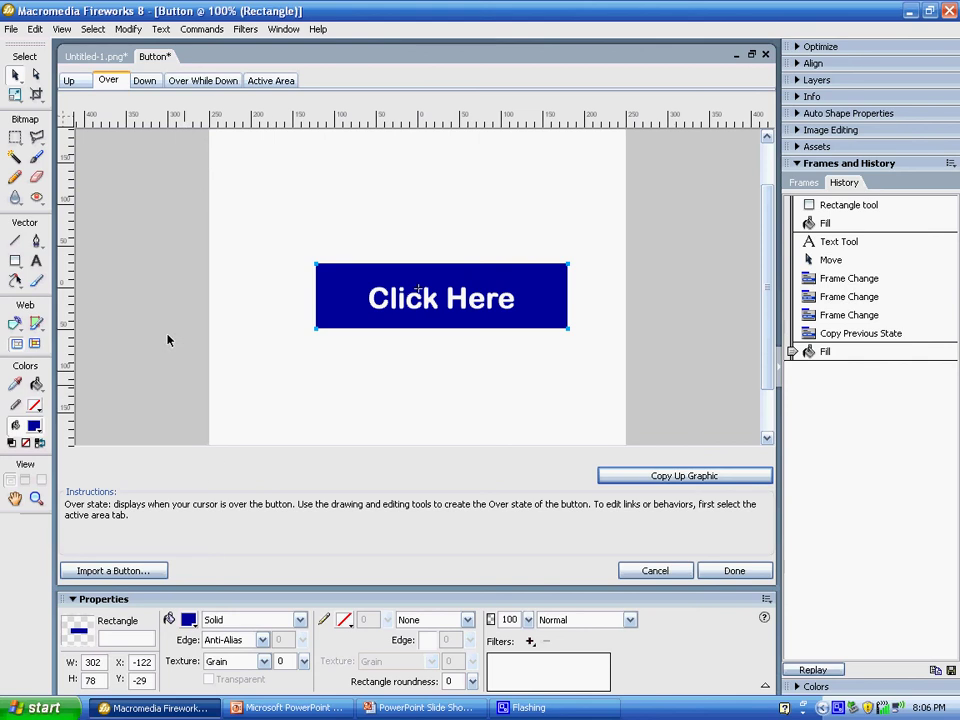
click(145, 82)
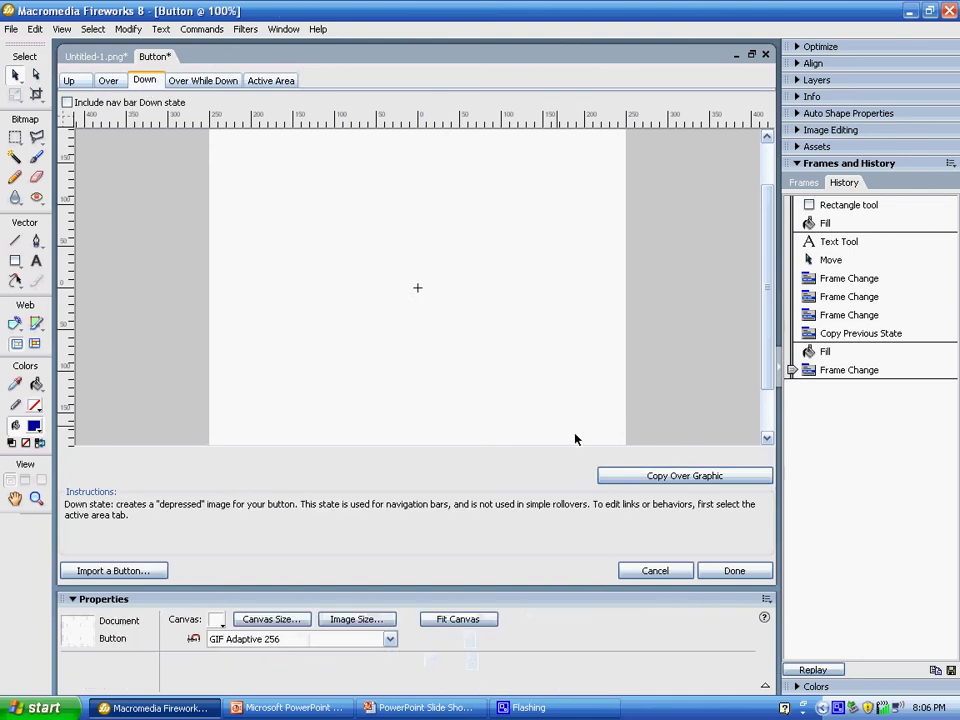
Copy the Over graphic into the Down state and refill its rectangle red #FF0000.
click(613, 477)
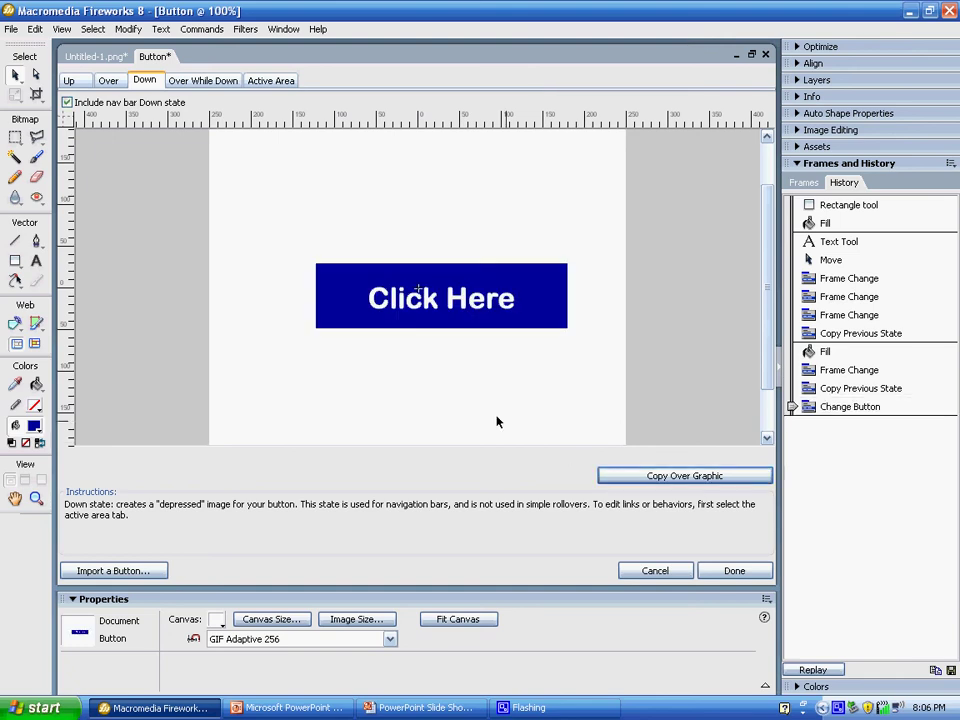
click(328, 322)
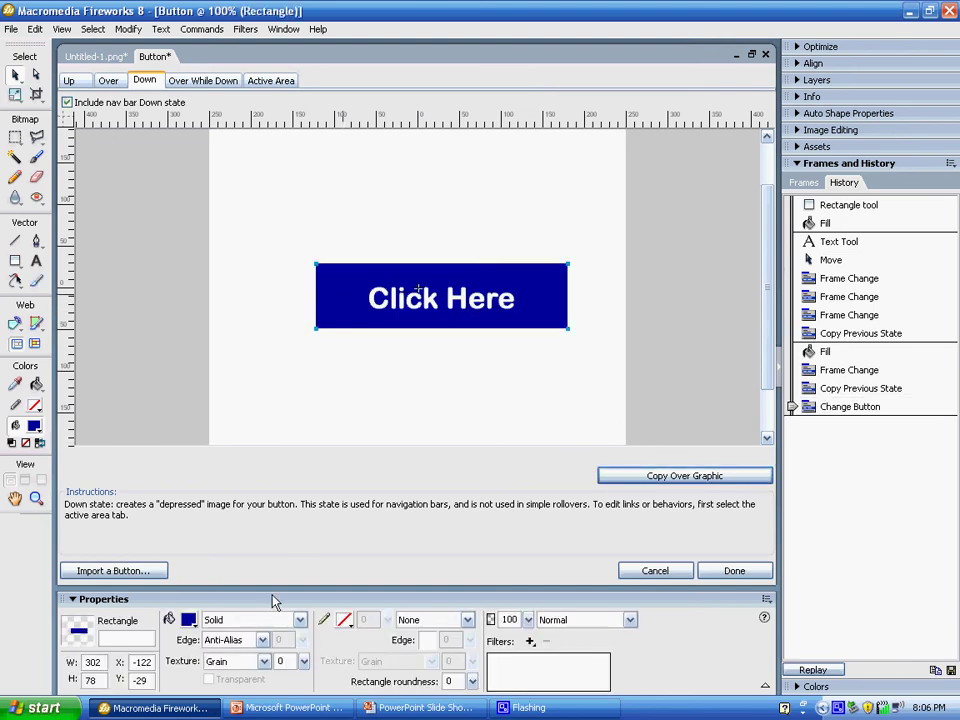
click(188, 619)
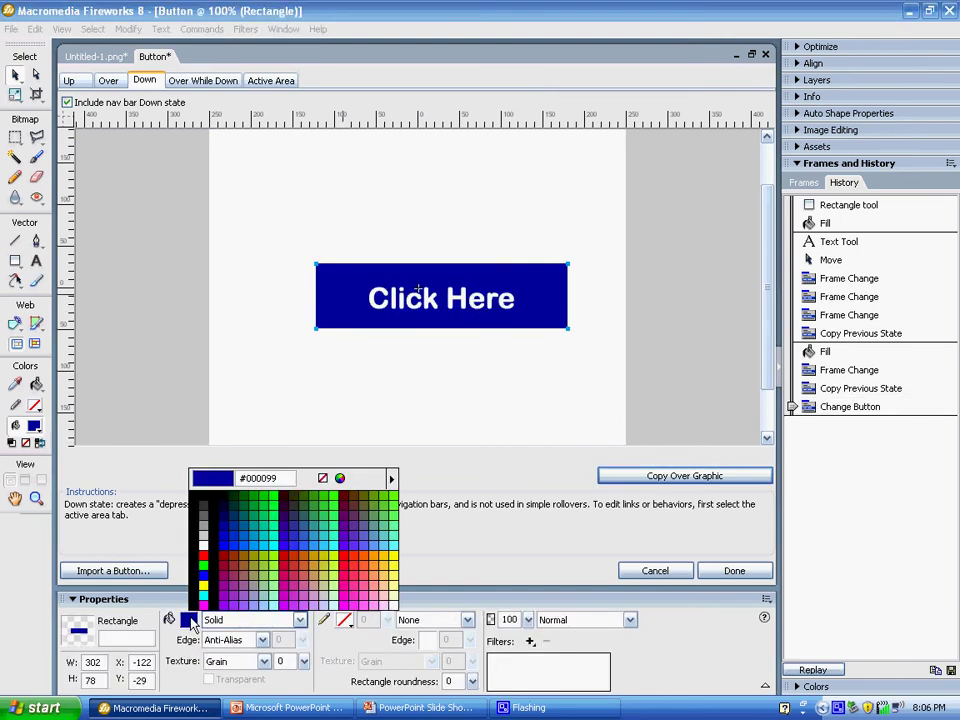
click(206, 552)
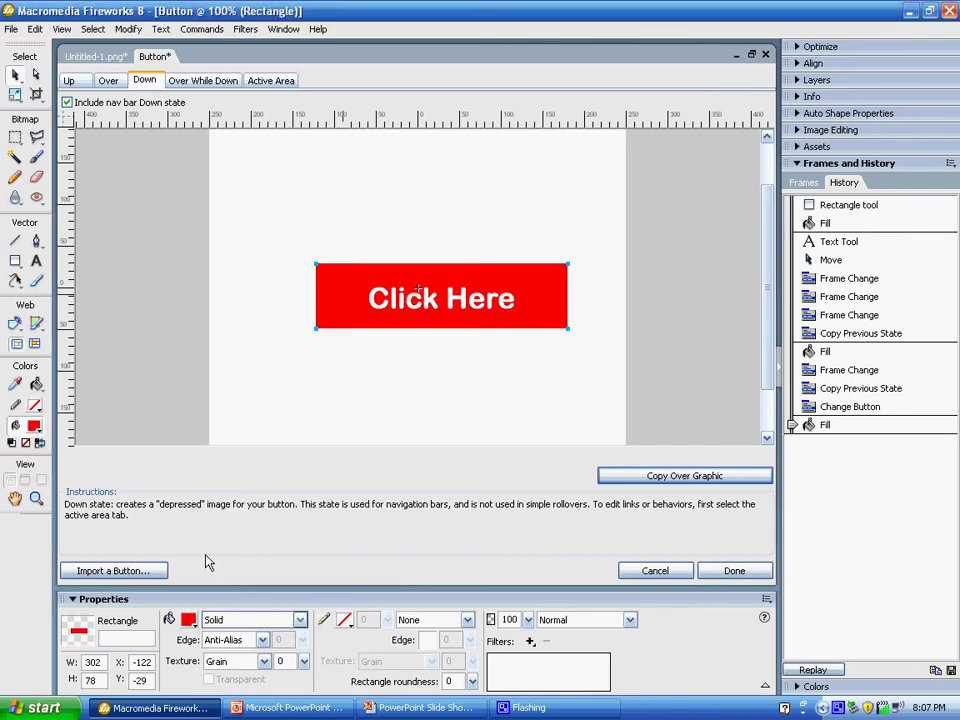
Close the button editor and move the button to the canvas's left edge at X 0, Y 121.
click(716, 571)
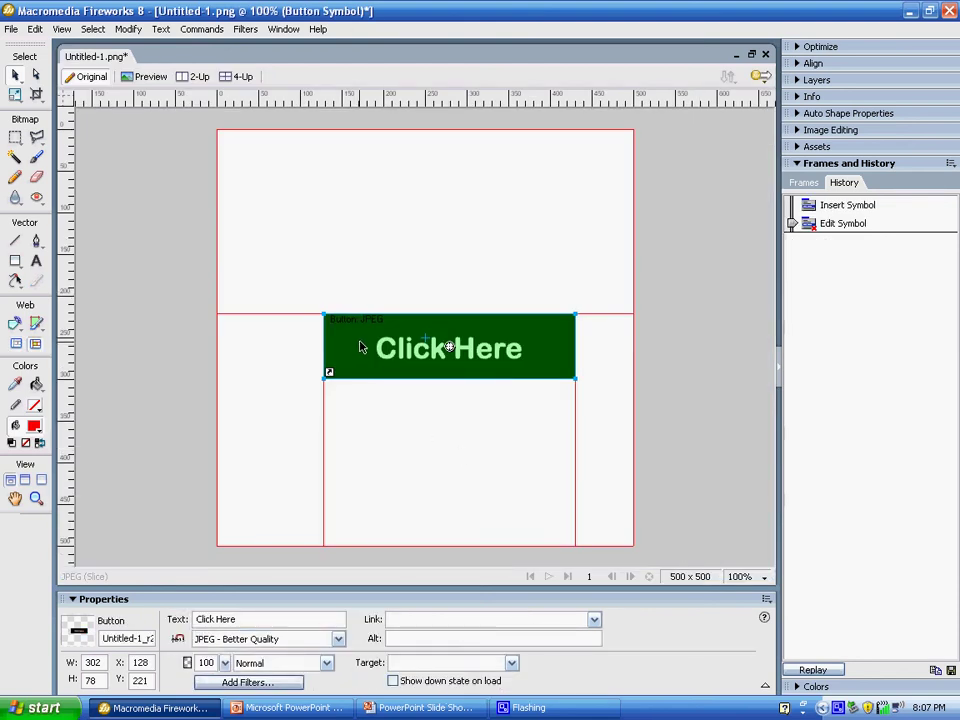
drag(355, 349, 242, 266)
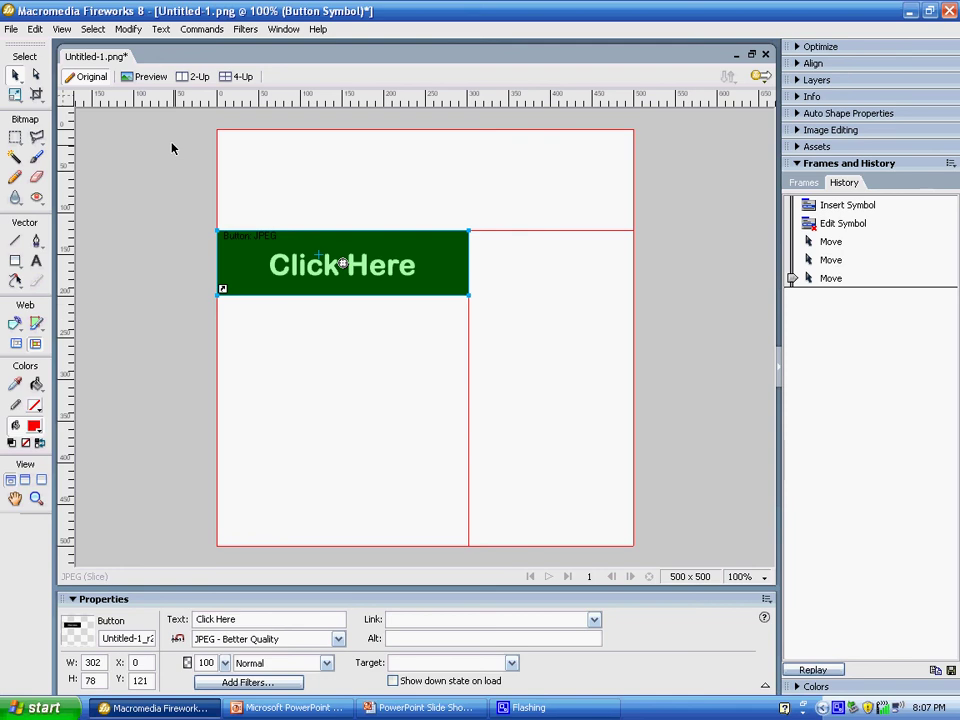
Preview the canvas and test the button's blue rollover and red pressed states.
click(150, 77)
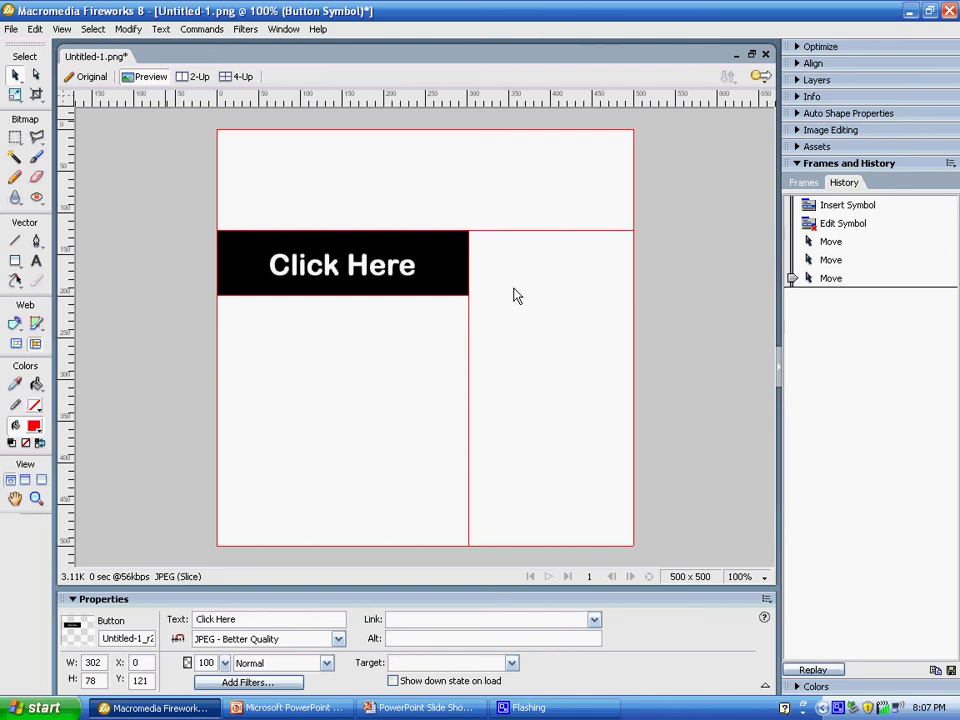
click(440, 269)
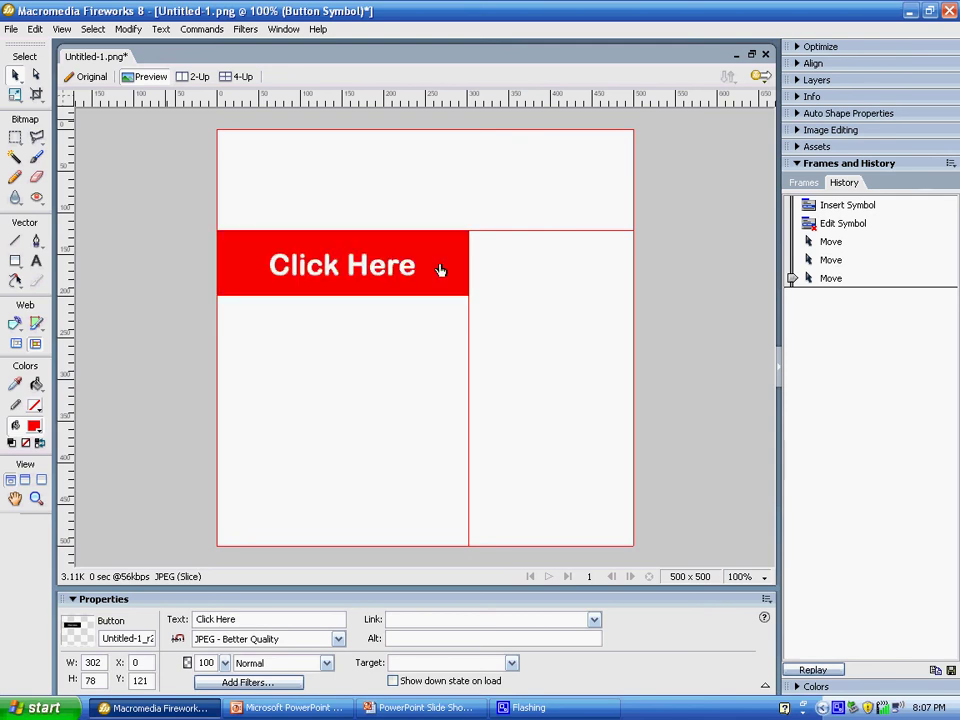